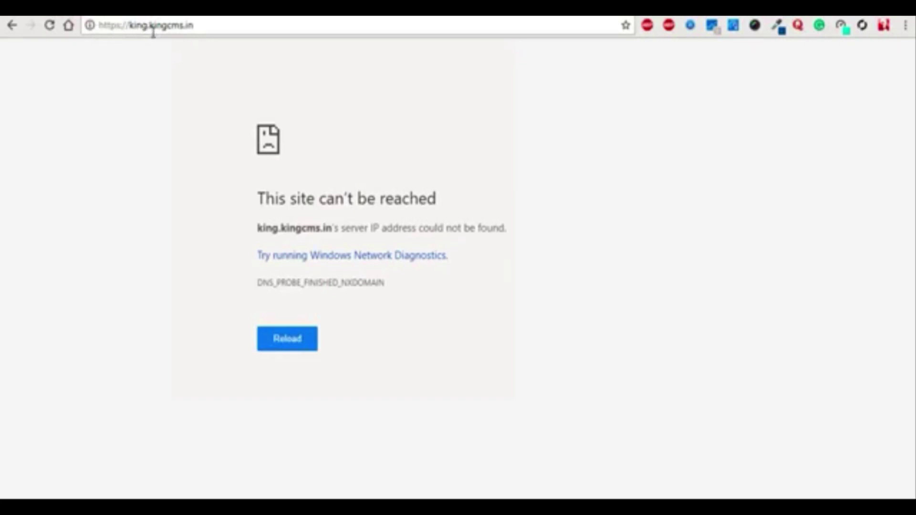
# Step: Reload king.kingcms.in, then open cPanel's Subdomains page and scroll through the subdomain list
pyautogui.click(232, 26)
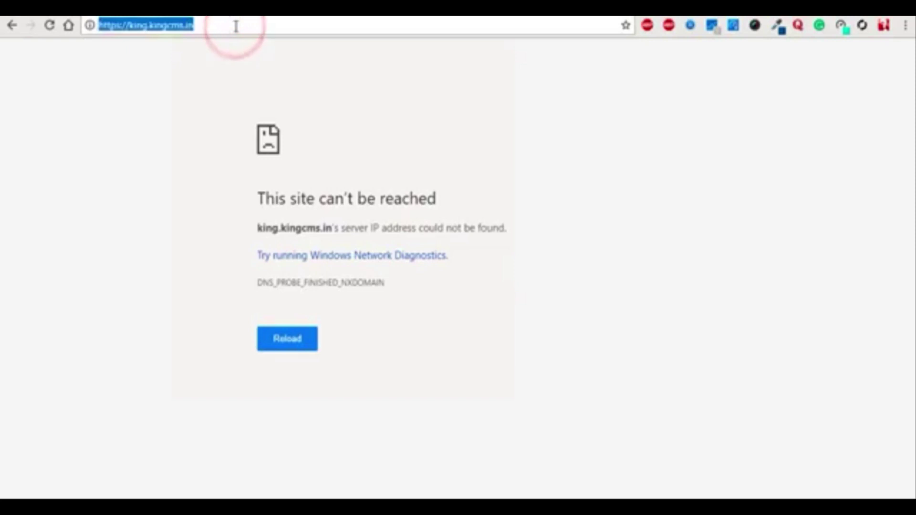
pyautogui.press('Return')
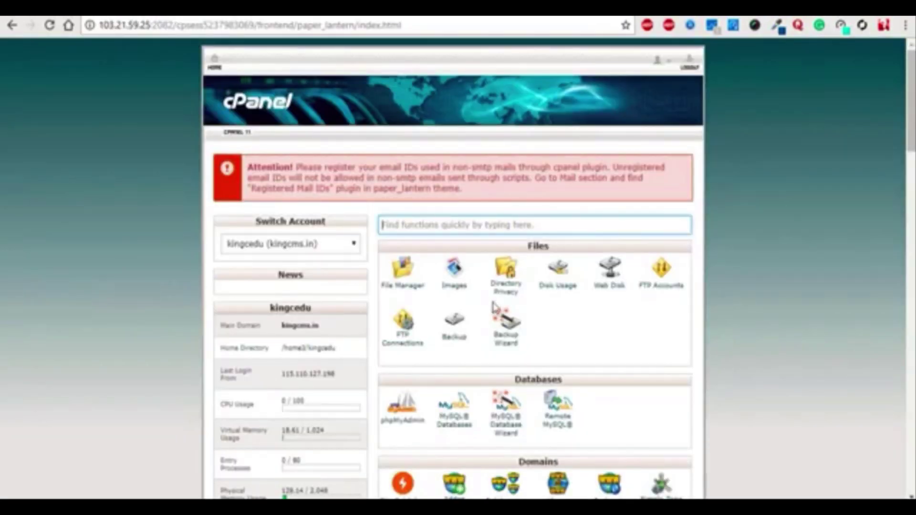
pyautogui.scroll(-4, 528, 317)
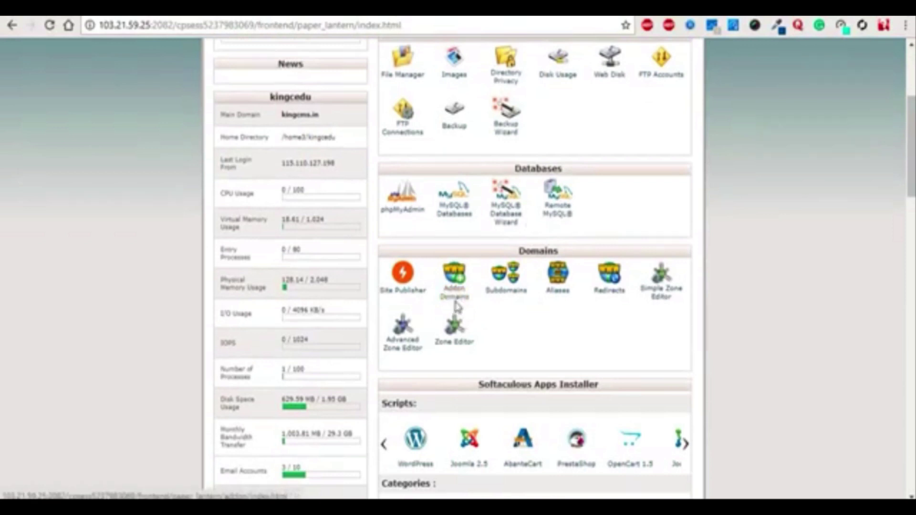
pyautogui.click(510, 288)
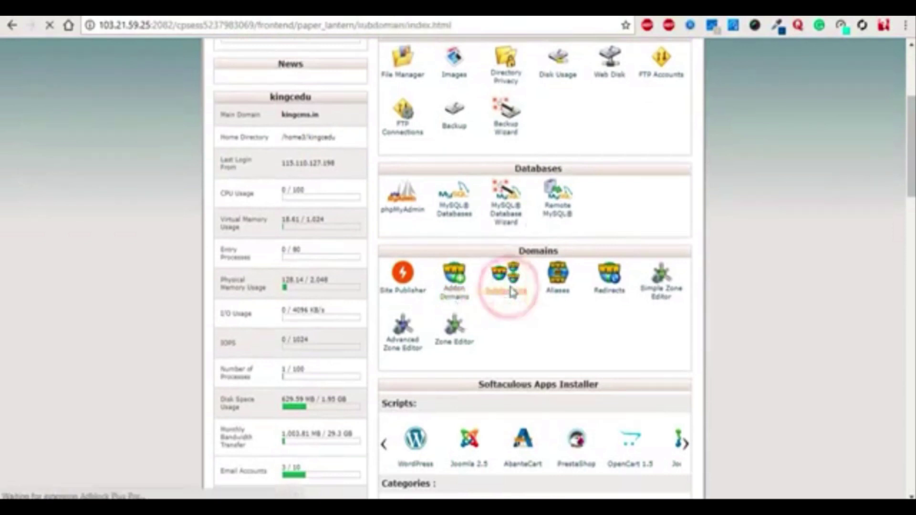
pyautogui.scroll(-7, 292, 317)
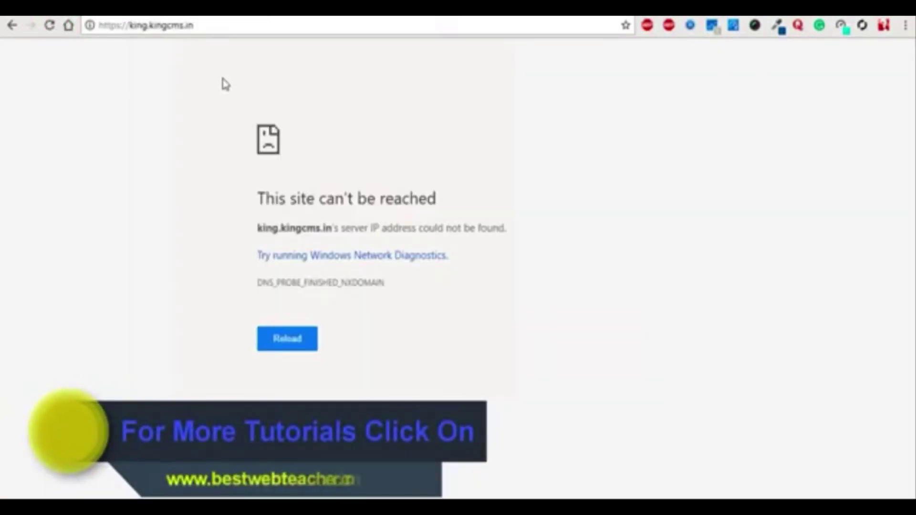
# Step: Load kingcms.in in a new Chrome tab and scroll down the page
pyautogui.hotkey('ctrl', 't')
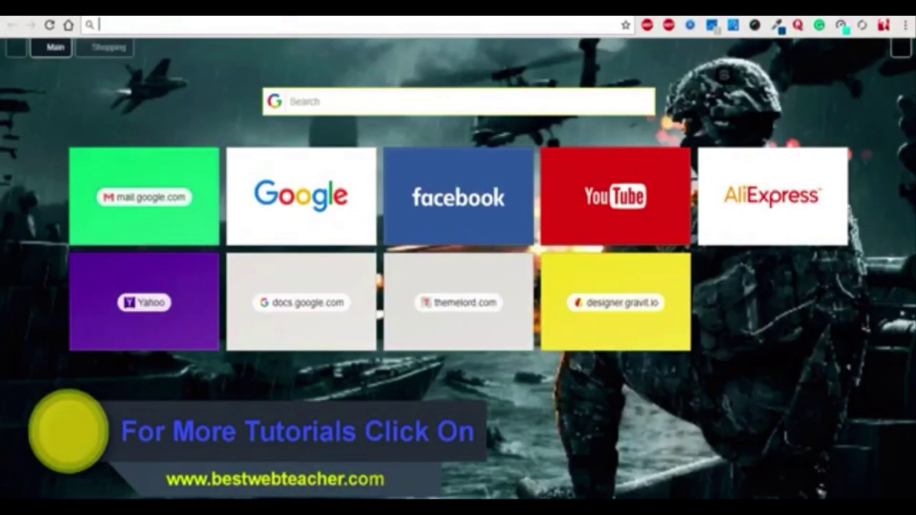
pyautogui.write('kingcms.in')
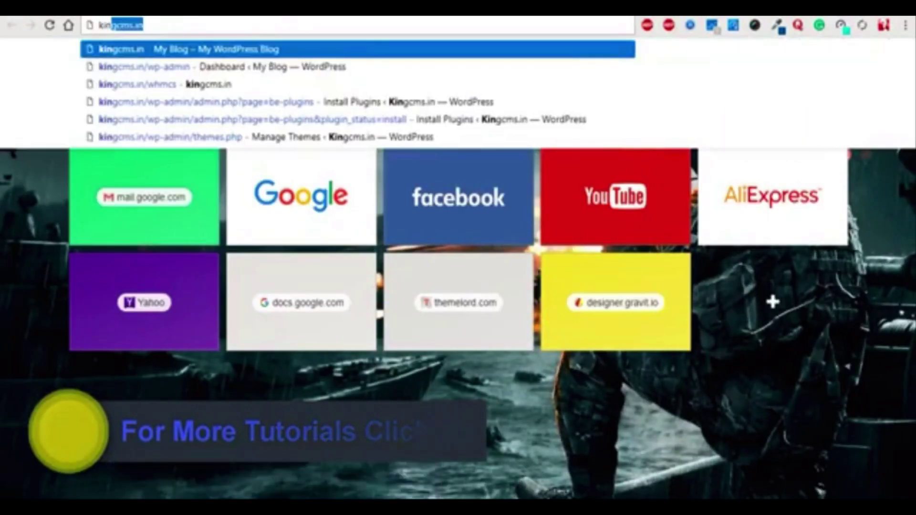
pyautogui.press('Return')
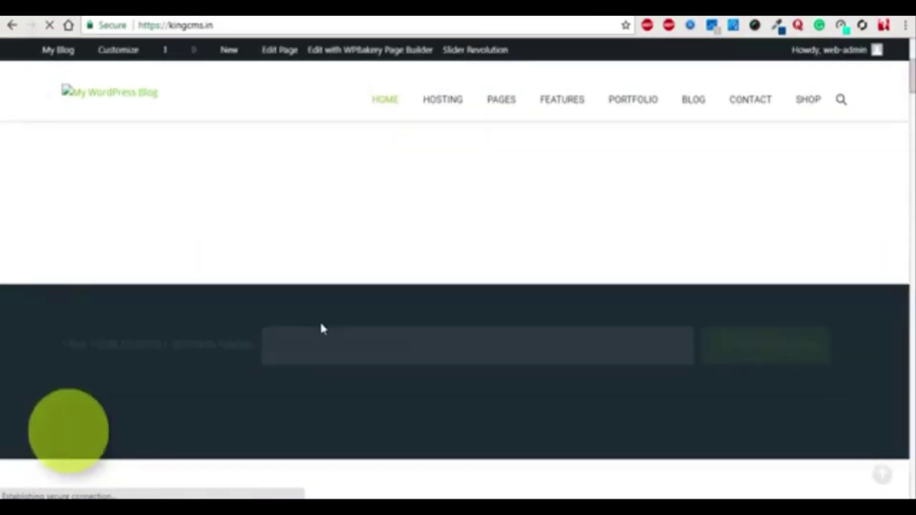
pyautogui.scroll(-5, 128, 103)
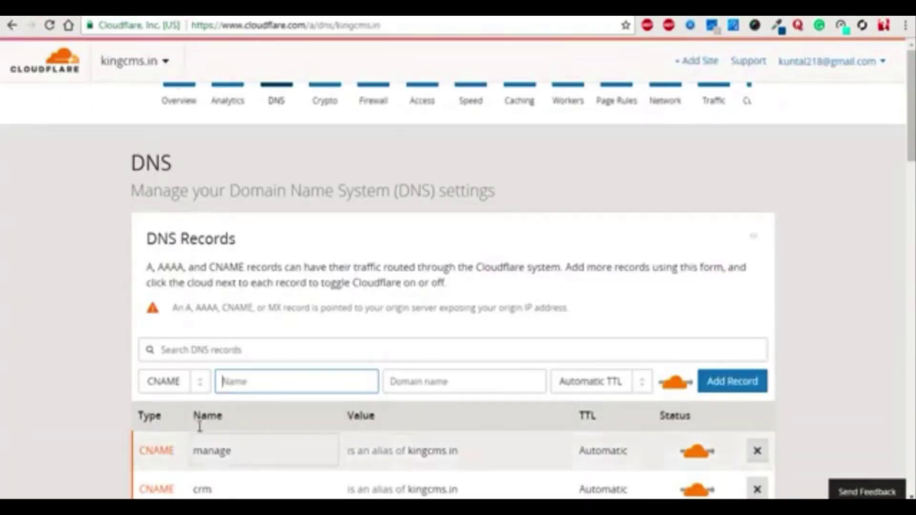
# Step: Add a CNAME record named king aliasing kingcms.in in Cloudflare DNS
pyautogui.scroll(-4, 310, 292)
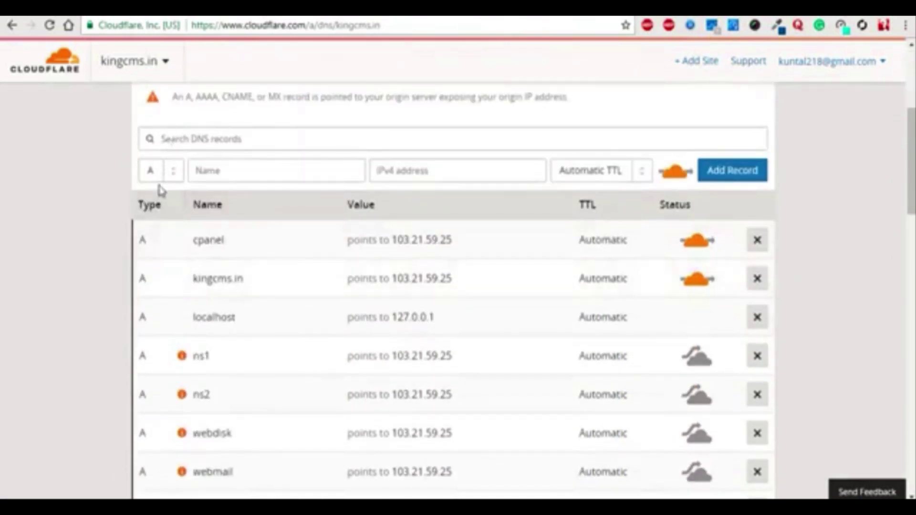
pyautogui.click(169, 174)
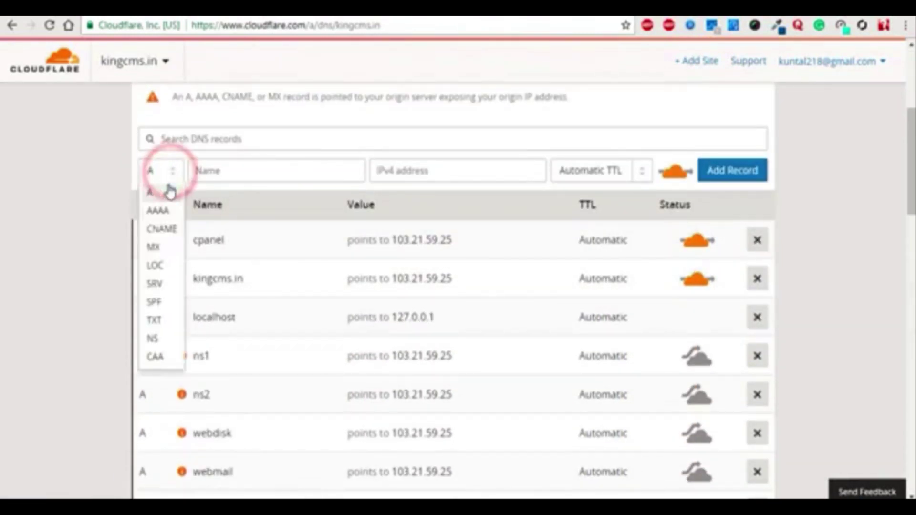
pyautogui.click(161, 229)
pyautogui.click(231, 170)
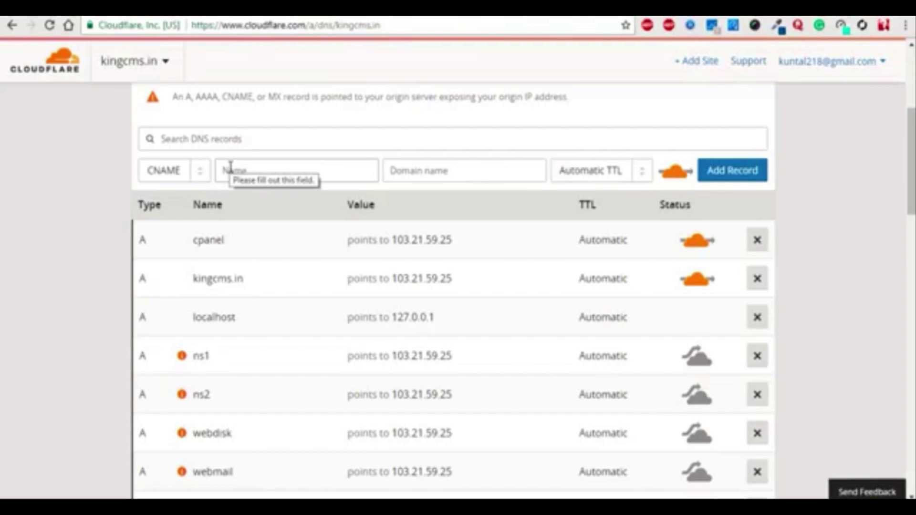
pyautogui.click(230, 168)
pyautogui.write('ka')
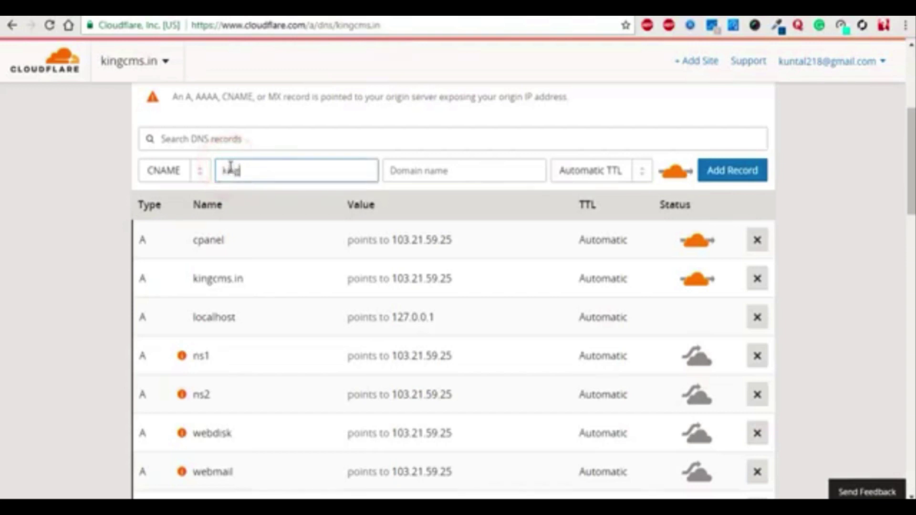
pyautogui.write('ng')
pyautogui.click(434, 168)
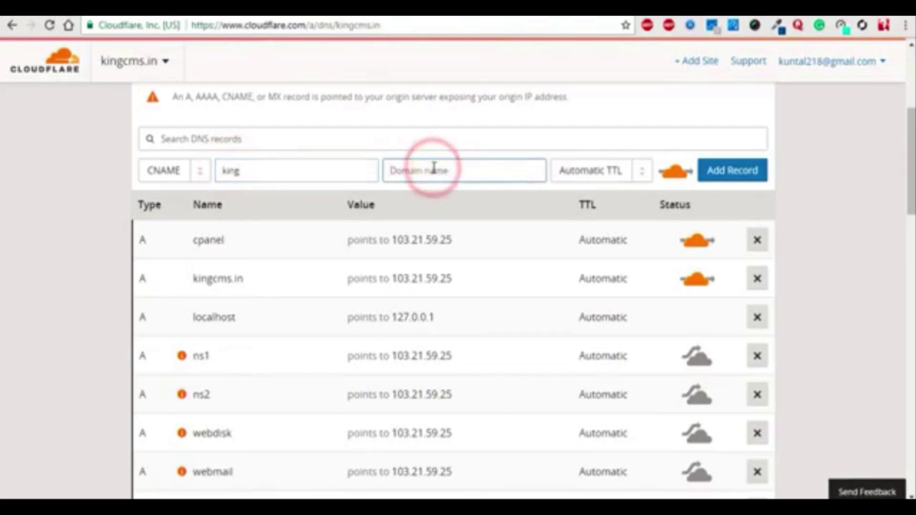
pyautogui.write('kingcms.in')
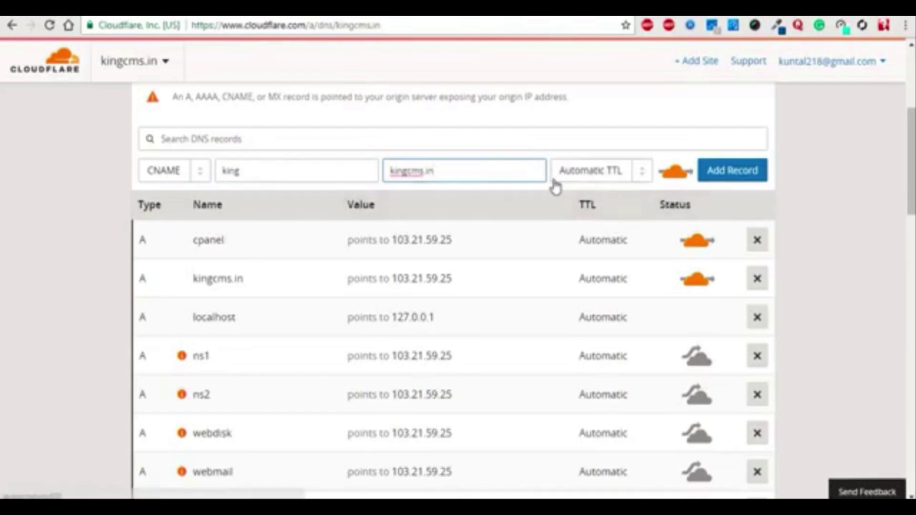
pyautogui.click(729, 174)
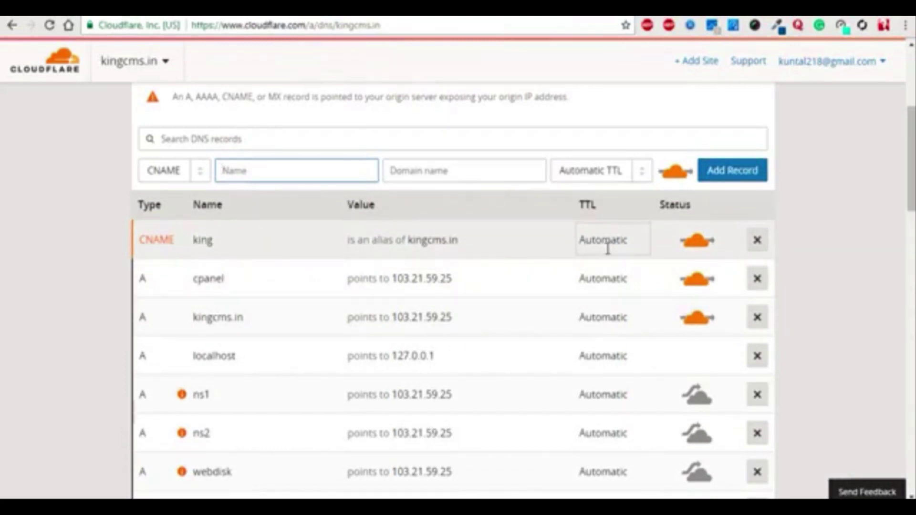
pyautogui.scroll(-8, 194, 248)
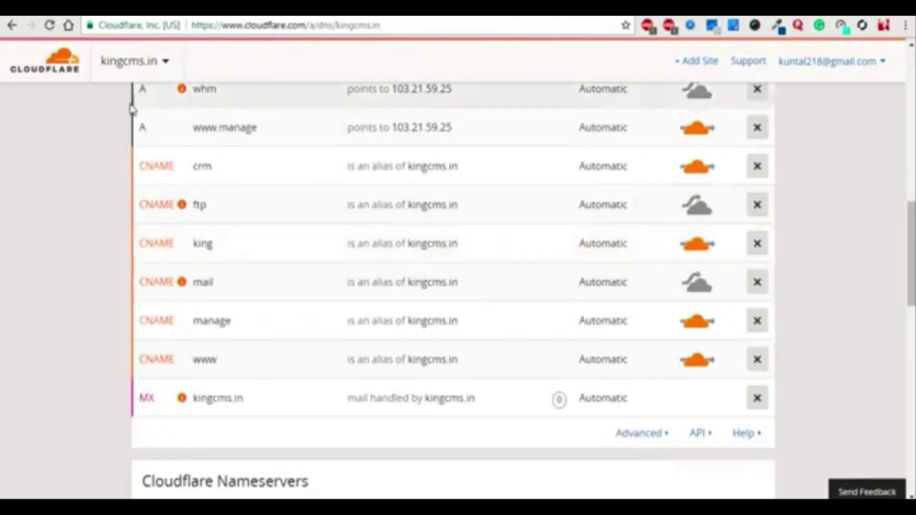
# Step: Go back to the cPanel home page and open the Cloudflare plugin under Software
pyautogui.hotkey('ctrl', 'Tab')
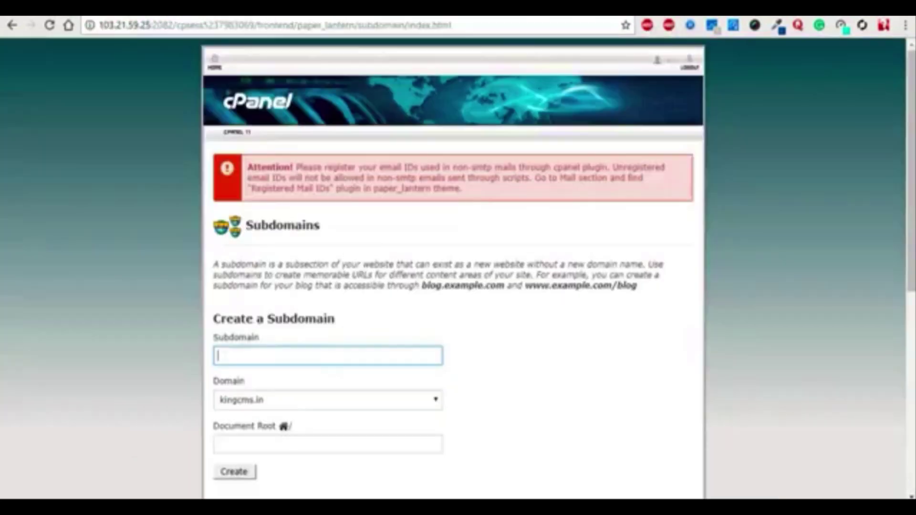
pyautogui.click(214, 63)
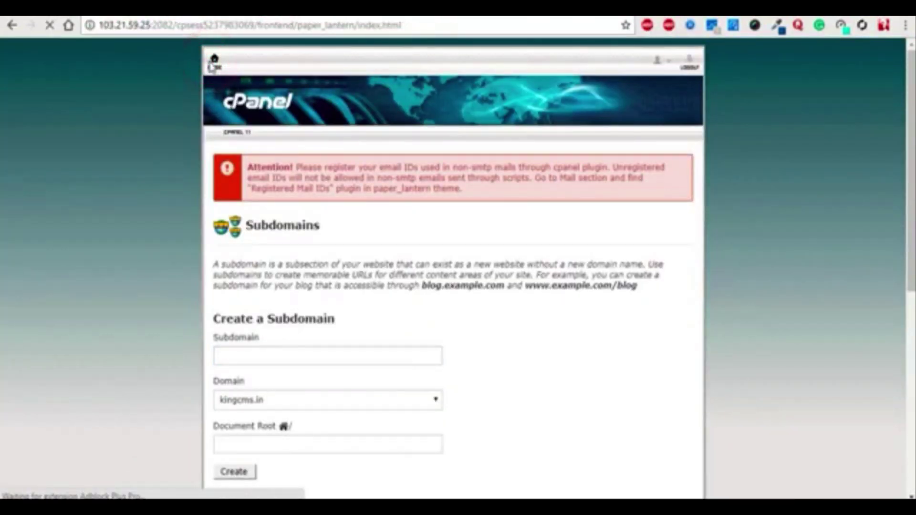
pyautogui.scroll(-6, 533, 268)
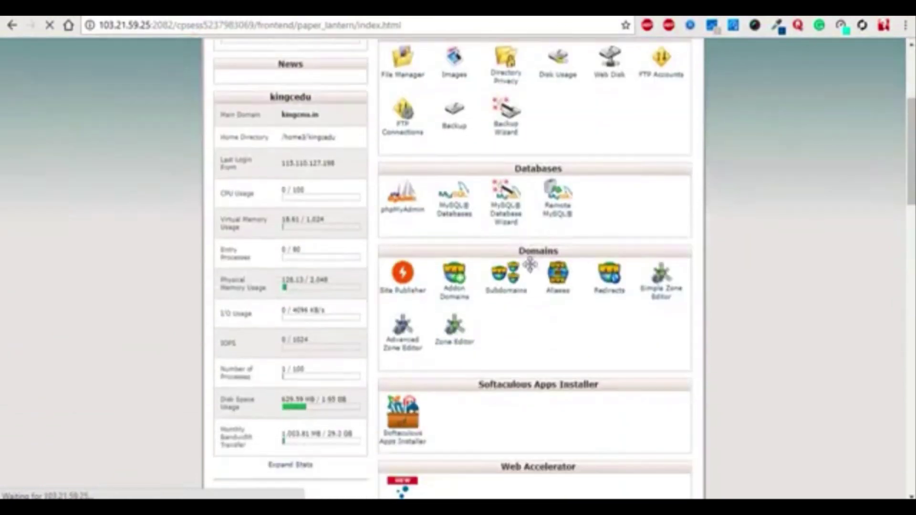
pyautogui.scroll(-5, 530, 273)
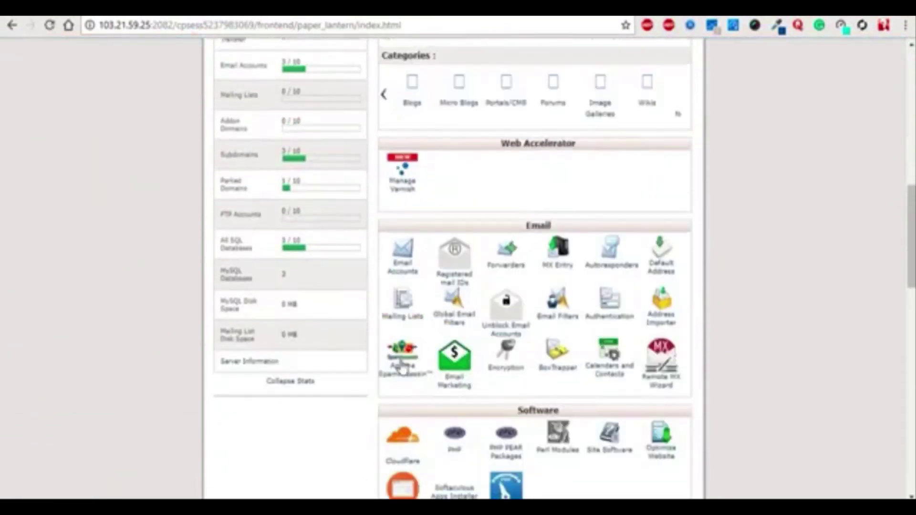
pyautogui.scroll(-3, 535, 286)
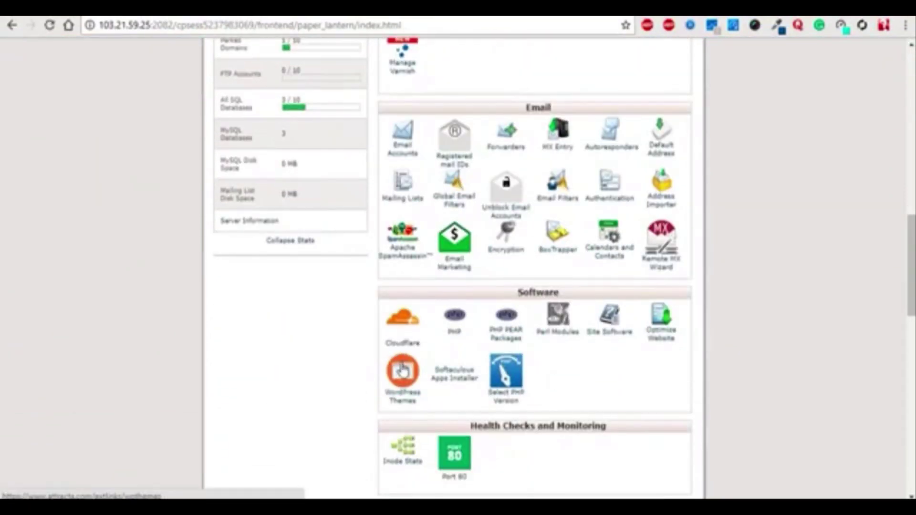
pyautogui.click(404, 322)
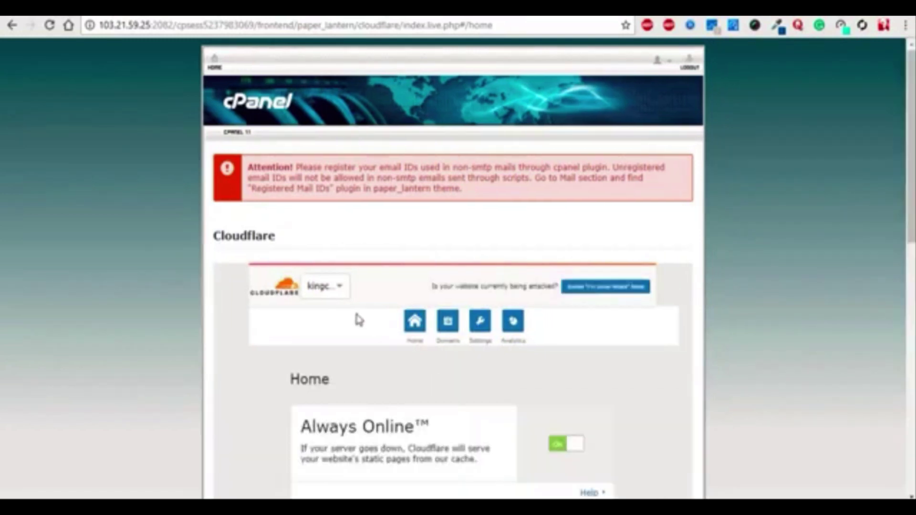
# Step: Show the plugin's DNS records for kingcms.in and scroll to the king CNAME row
pyautogui.scroll(-5, 359, 315)
pyautogui.scroll(-8, 362, 315)
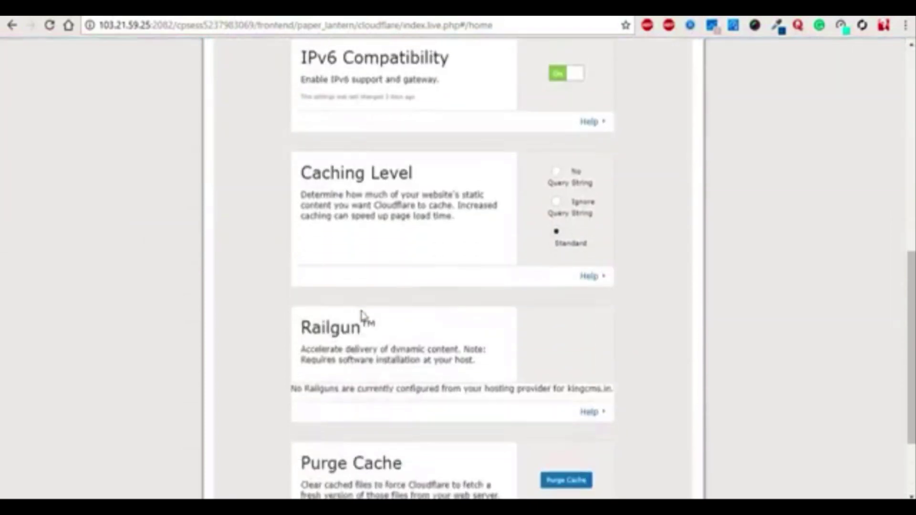
pyautogui.scroll(7, 368, 311)
pyautogui.scroll(3, 368, 311)
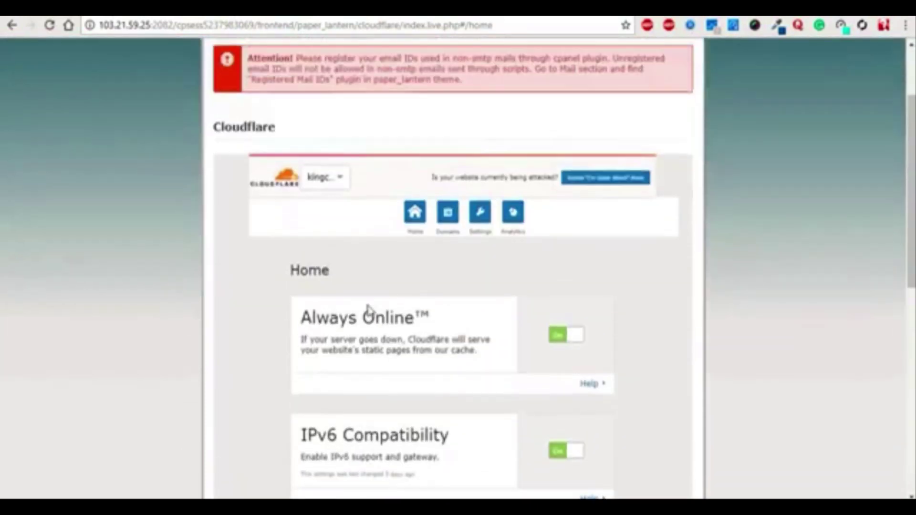
pyautogui.click(447, 218)
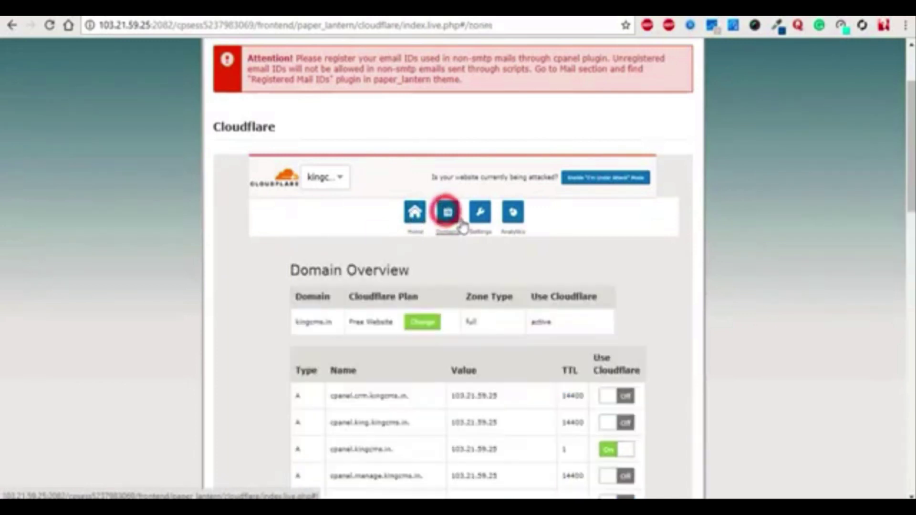
pyautogui.scroll(-8, 213, 307)
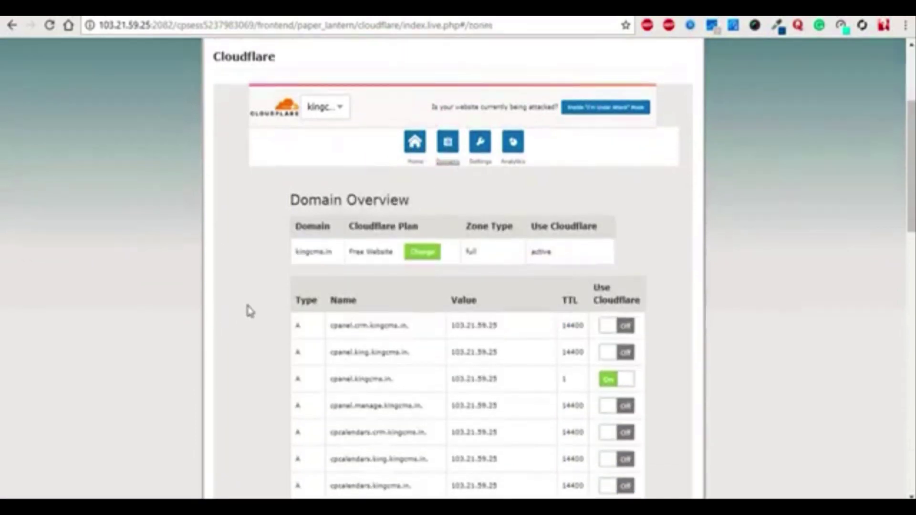
pyautogui.scroll(-3, 275, 327)
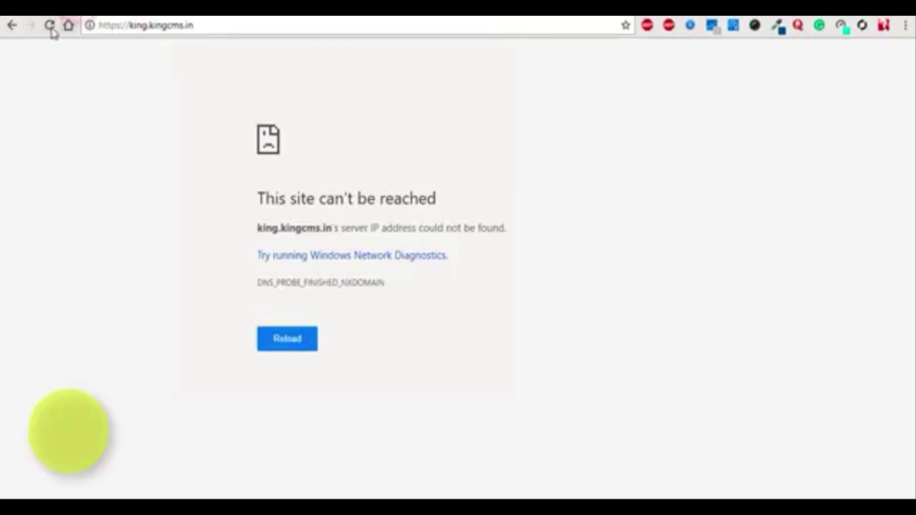
# Step: Reload king.kingcms.in to test whether the new CNAME record resolves
pyautogui.click(49, 25)
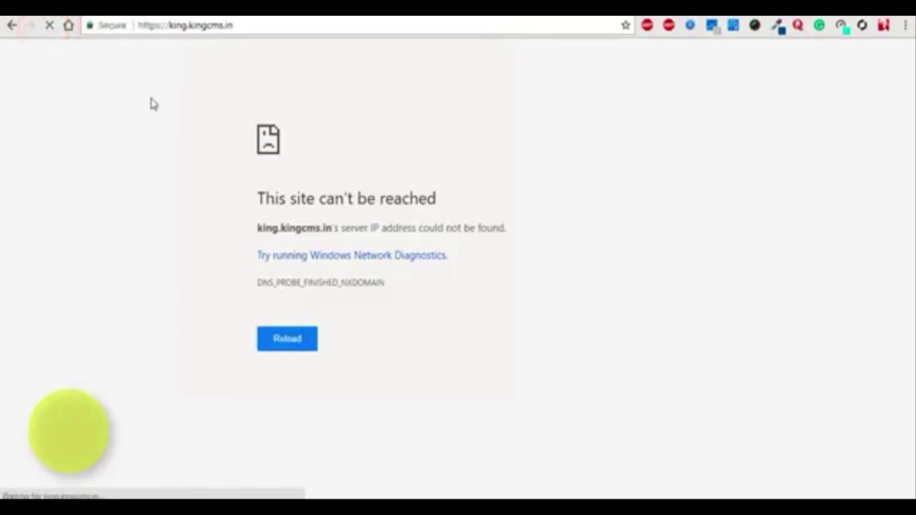